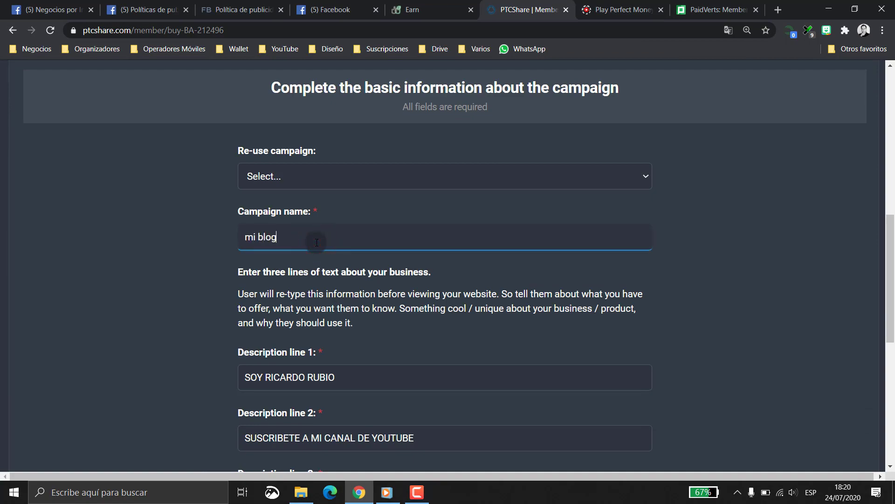
# - Verify the campaign's promoted website URL again by reviewing the blog in the verification preview and confirming it
pyautogui.scroll(-15, 314, 296)
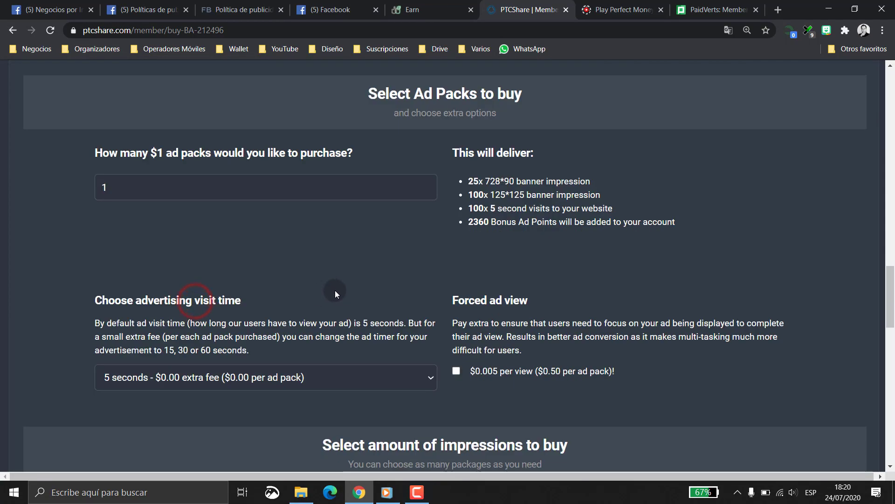
pyautogui.scroll(10, 335, 290)
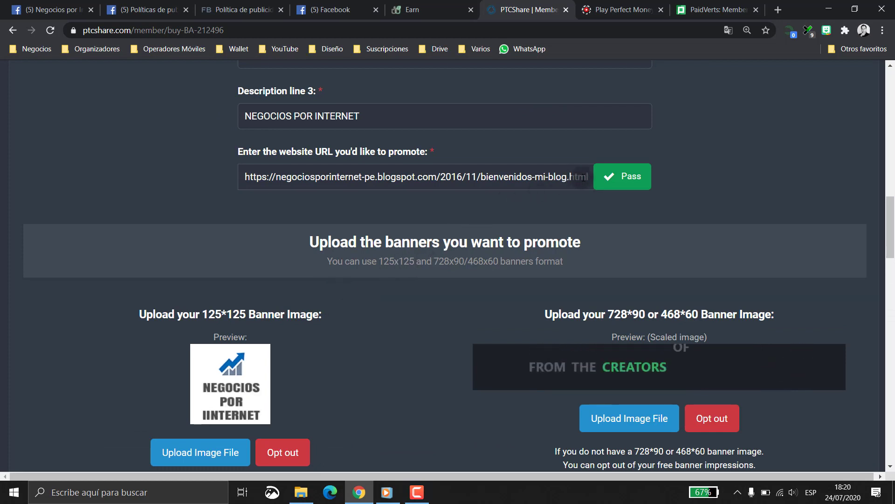
pyautogui.click(609, 181)
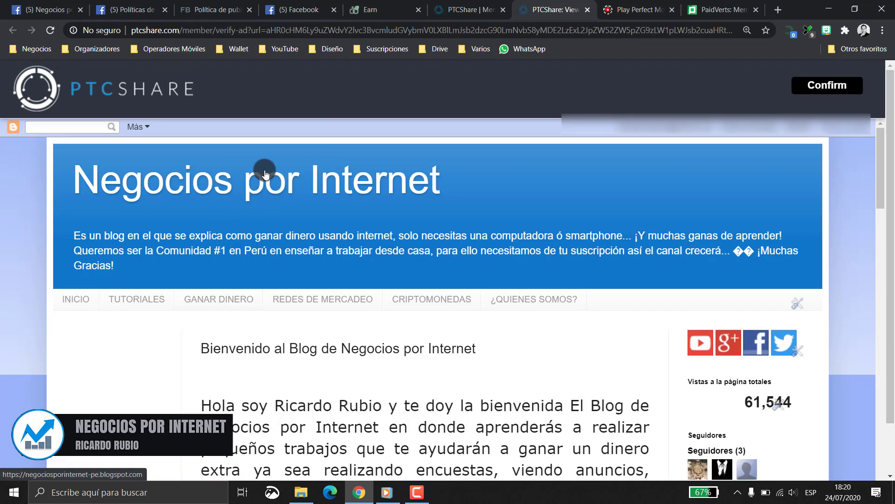
pyautogui.scroll(-1, 503, 253)
pyautogui.scroll(-3, 502, 253)
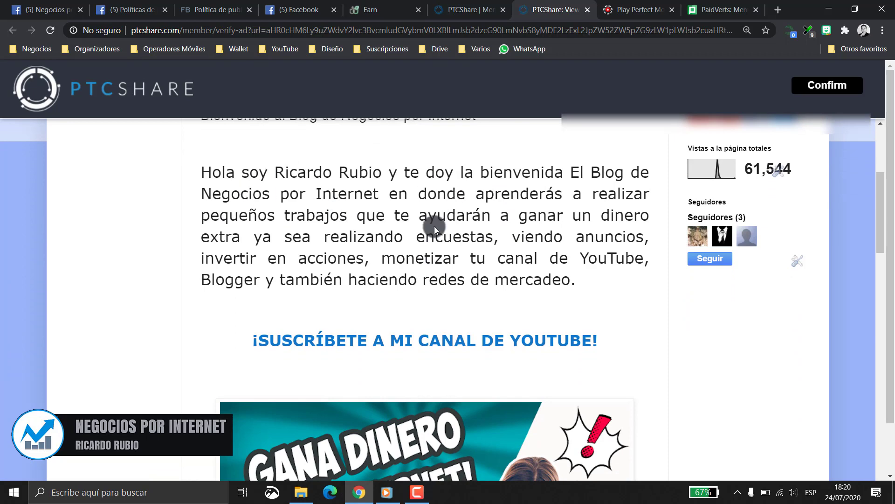
pyautogui.scroll(-3, 434, 224)
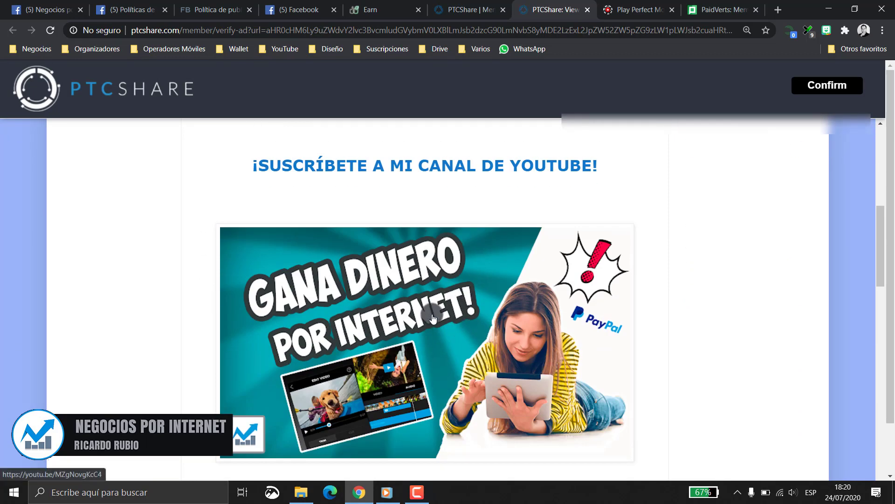
pyautogui.scroll(-1, 432, 314)
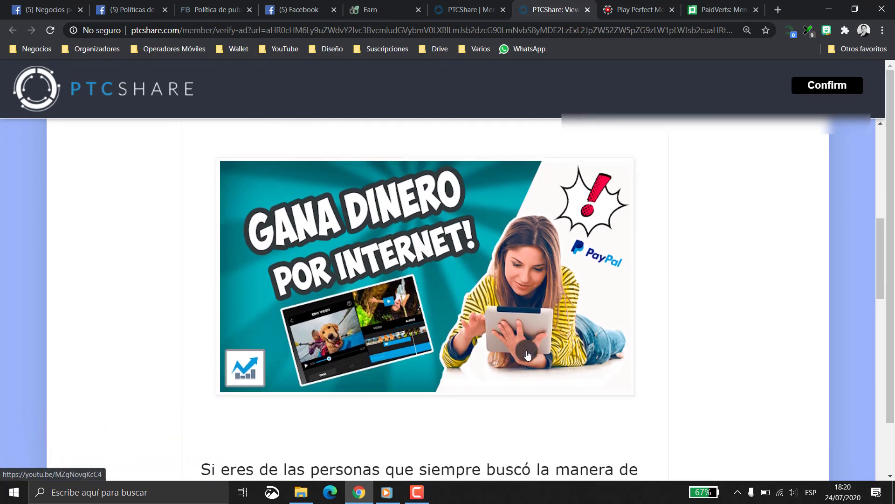
pyautogui.scroll(-7, 526, 350)
pyautogui.scroll(-5, 527, 353)
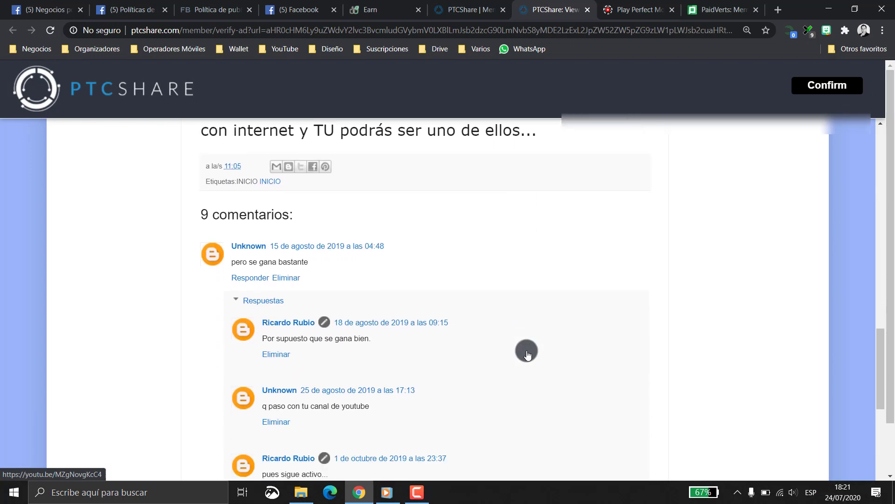
pyautogui.scroll(7, 527, 353)
pyautogui.scroll(10, 526, 353)
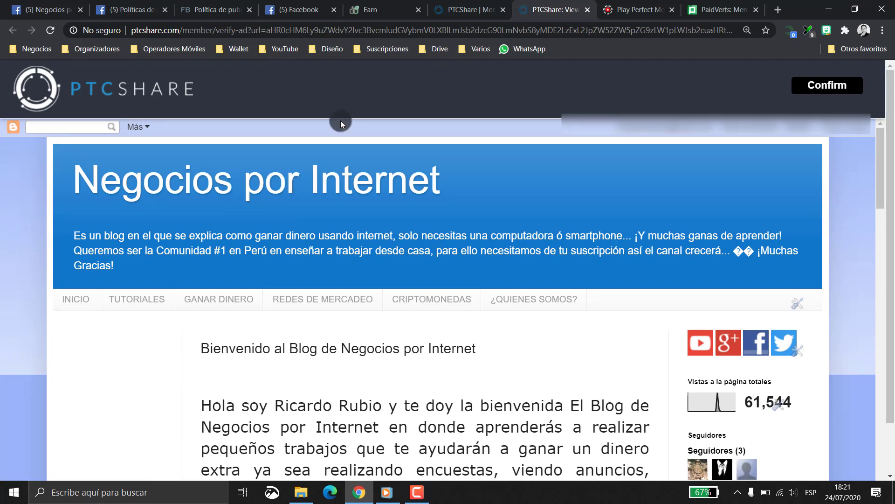
pyautogui.click(826, 88)
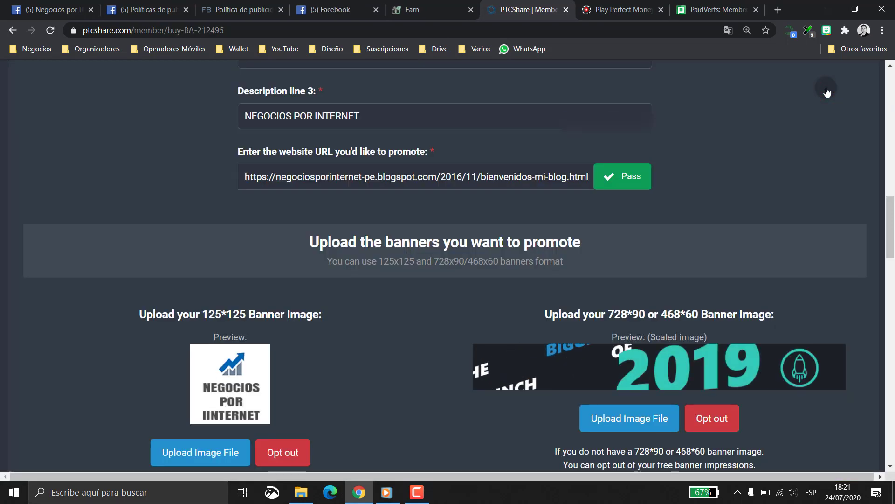
# - Review the campaign's 125*125 and 728*90 banners and what a purchase of one $1 ad pack delivers
pyautogui.scroll(-3, 385, 232)
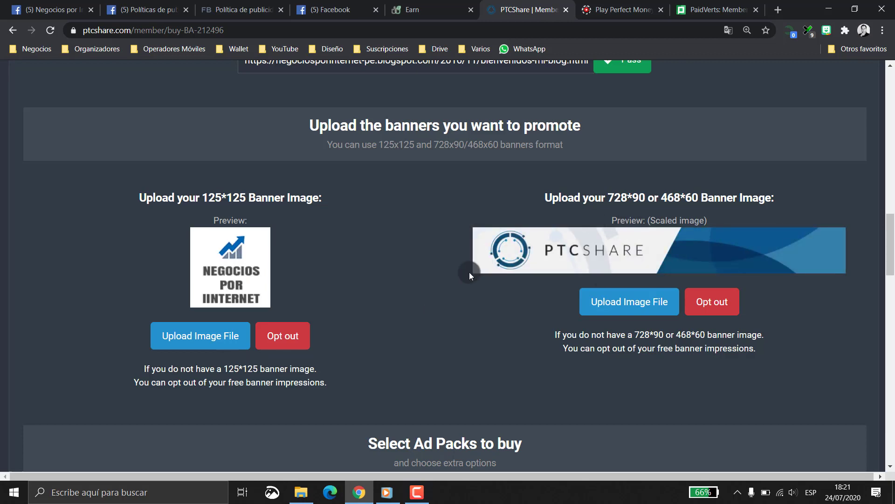
pyautogui.scroll(-4, 412, 313)
pyautogui.scroll(-3, 412, 309)
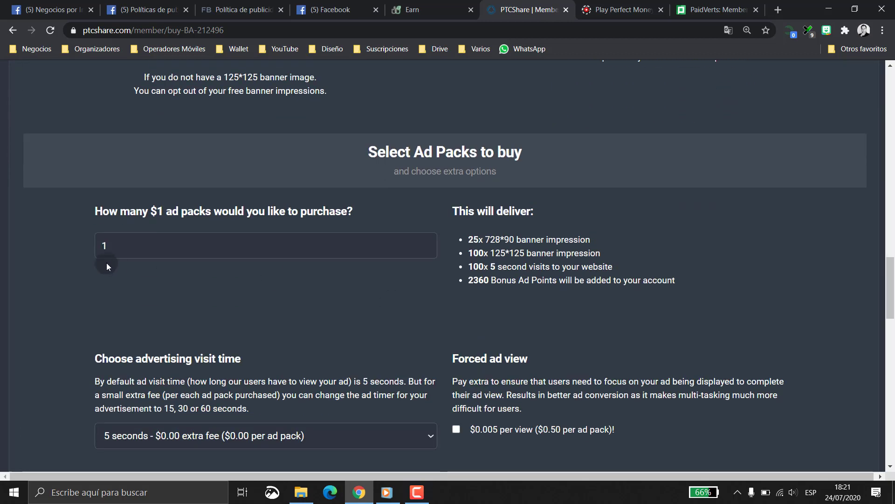
pyautogui.click(111, 246)
pyautogui.click(360, 320)
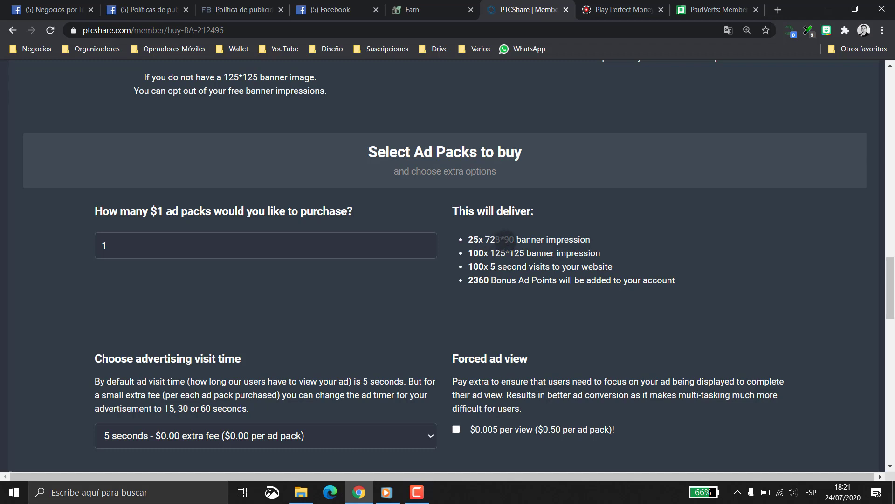
pyautogui.scroll(3, 485, 254)
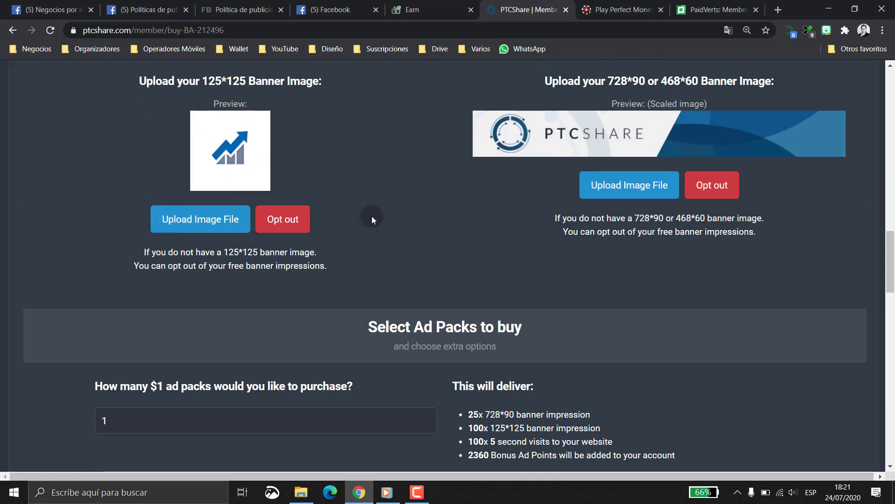
pyautogui.scroll(-1, 378, 220)
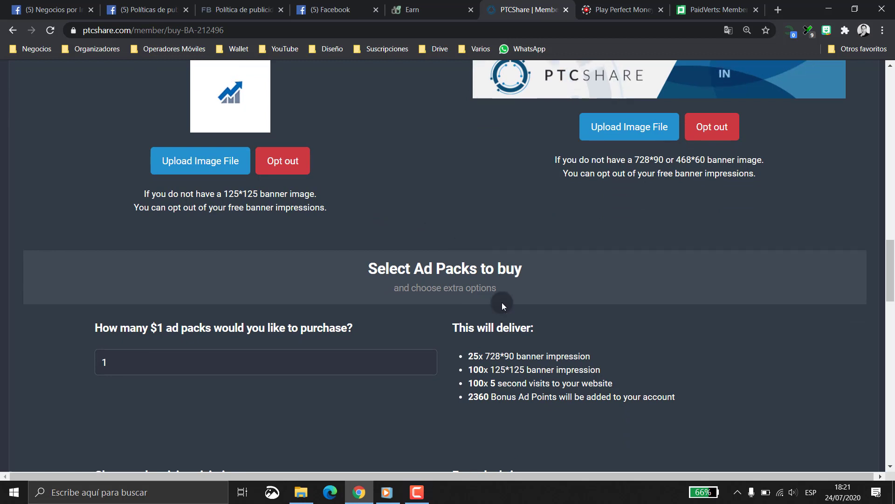
pyautogui.scroll(-1, 481, 322)
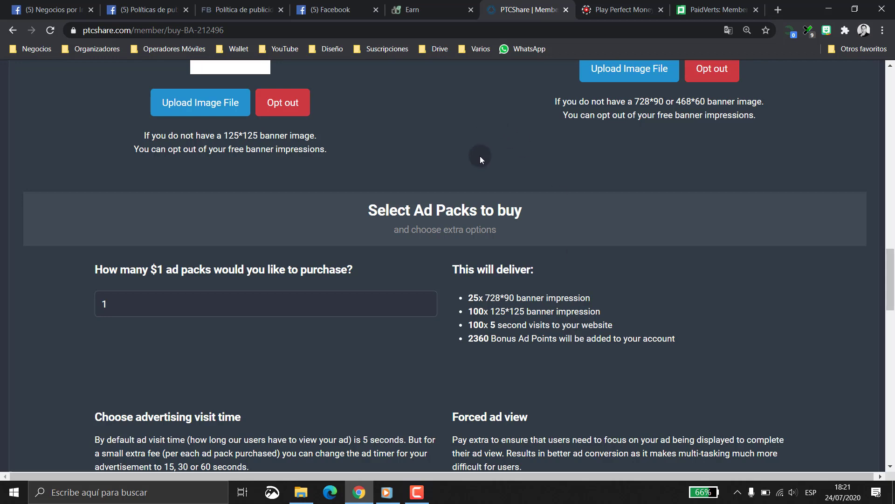
pyautogui.scroll(5, 480, 156)
pyautogui.scroll(-5, 483, 275)
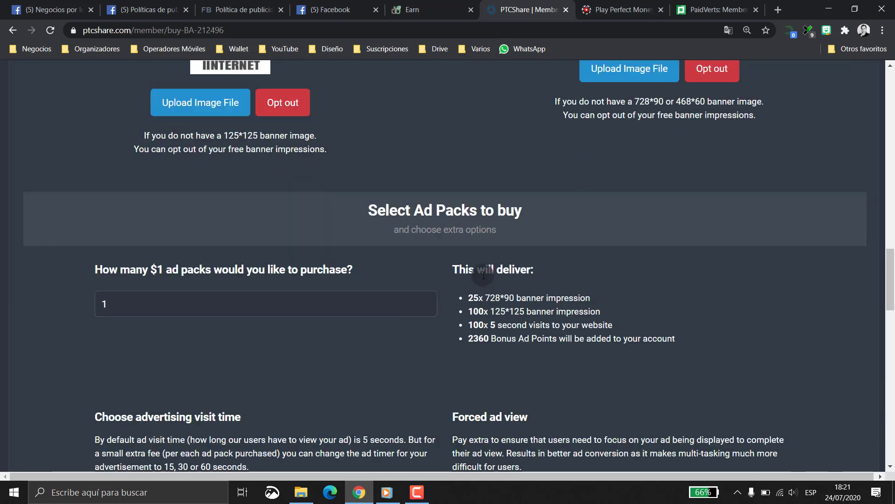
pyautogui.scroll(-1, 483, 275)
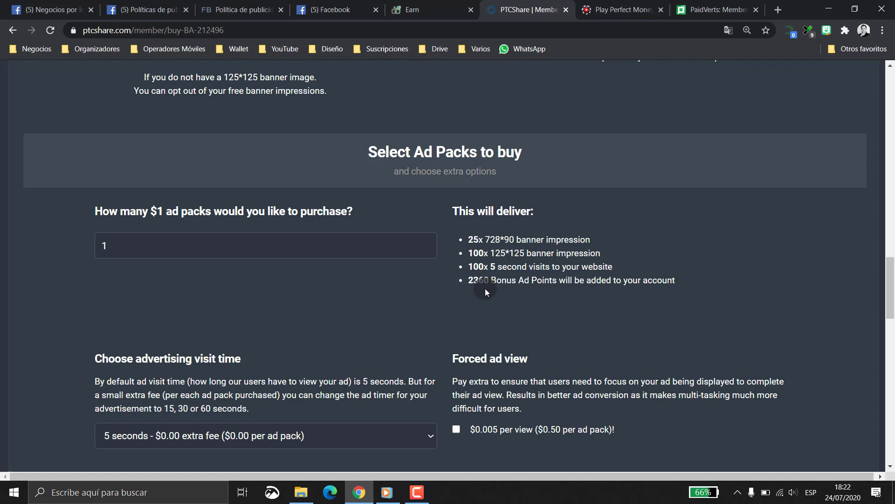
# - Examine the visit time, forced ad view, extra banner impression options and the summary of purchase
pyautogui.scroll(-2, 485, 292)
pyautogui.scroll(-2, 485, 292)
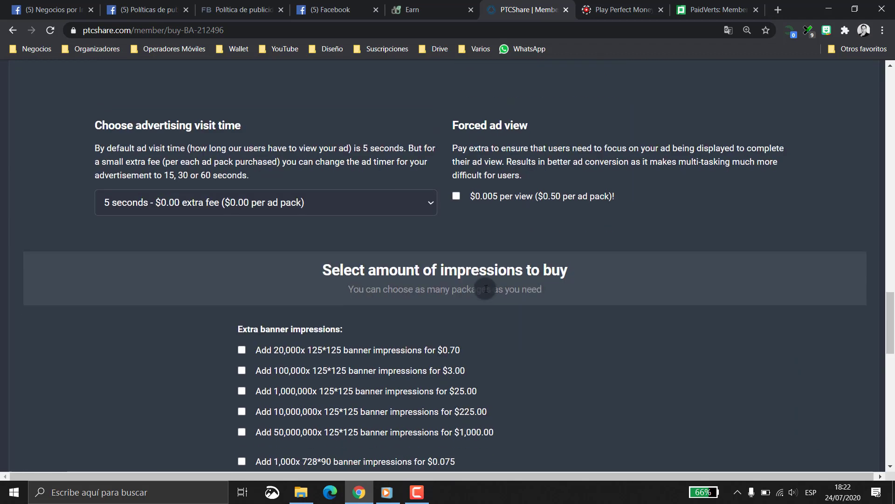
pyautogui.scroll(-6, 446, 314)
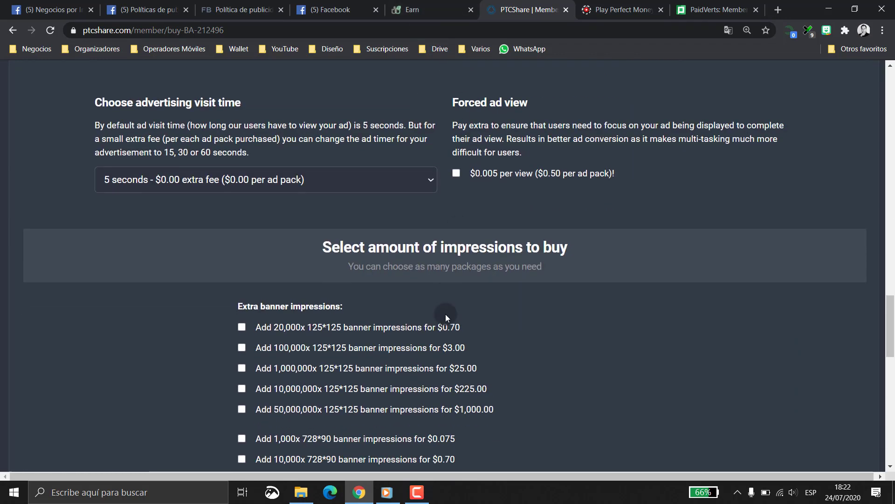
pyautogui.scroll(-3, 446, 314)
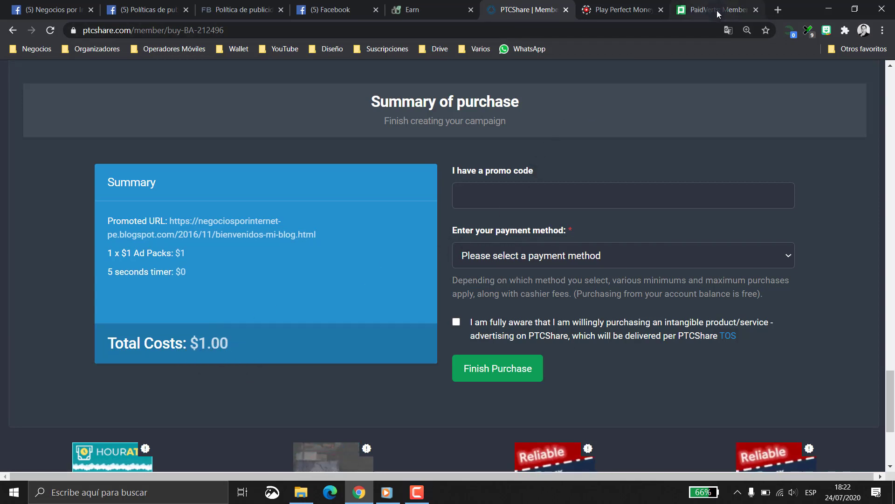
# - Switch to PaidVerts, placing its tab right after PTCShare, and open the bulk ads purchase page
pyautogui.moveTo(717, 10); pyautogui.dragTo(633, 18)
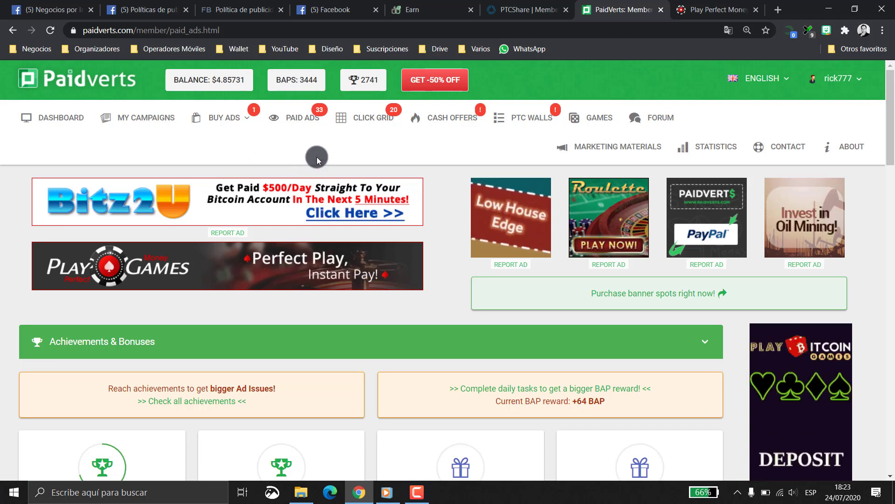
pyautogui.click(247, 118)
pyautogui.click(217, 225)
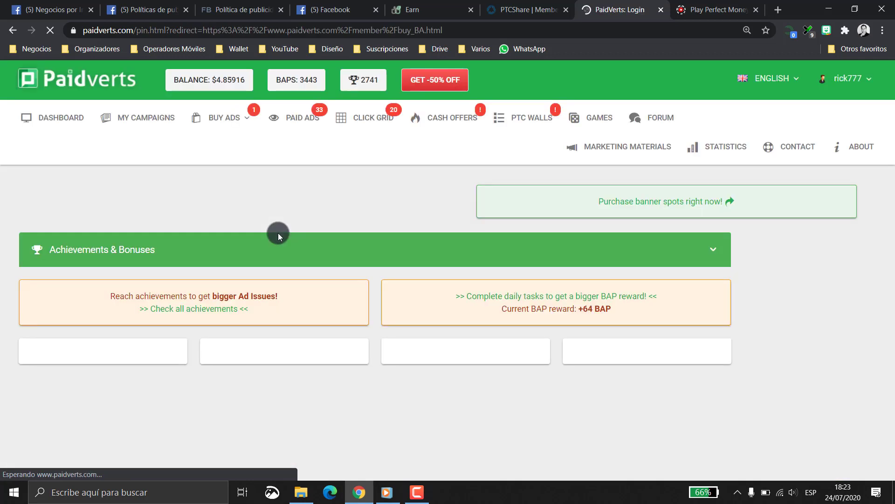
# - Submit the account PIN to unlock the bulk ads page and dismiss the browser's offer to update the saved password
pyautogui.scroll(-1, 278, 233)
pyautogui.scroll(-9, 278, 233)
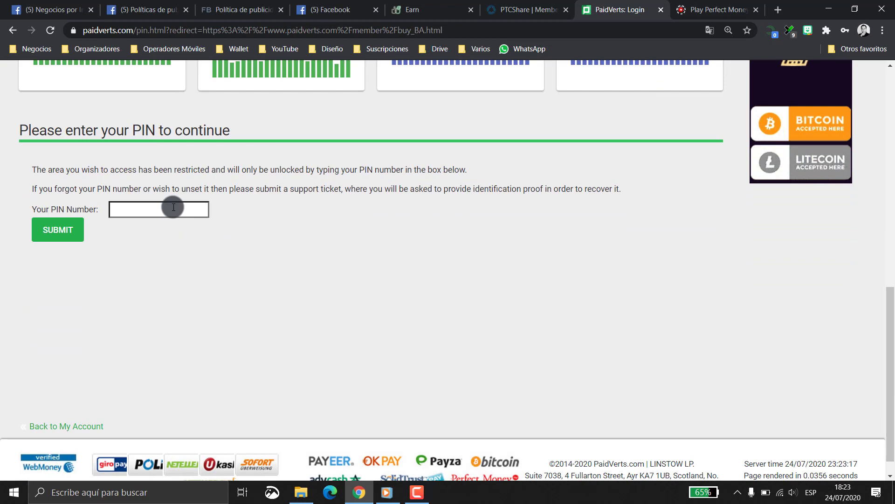
pyautogui.click(173, 207)
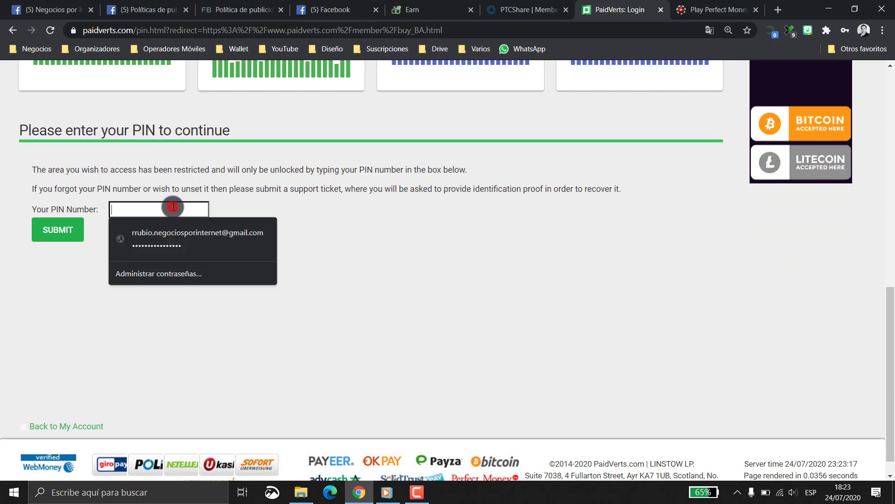
pyautogui.write('••••••')
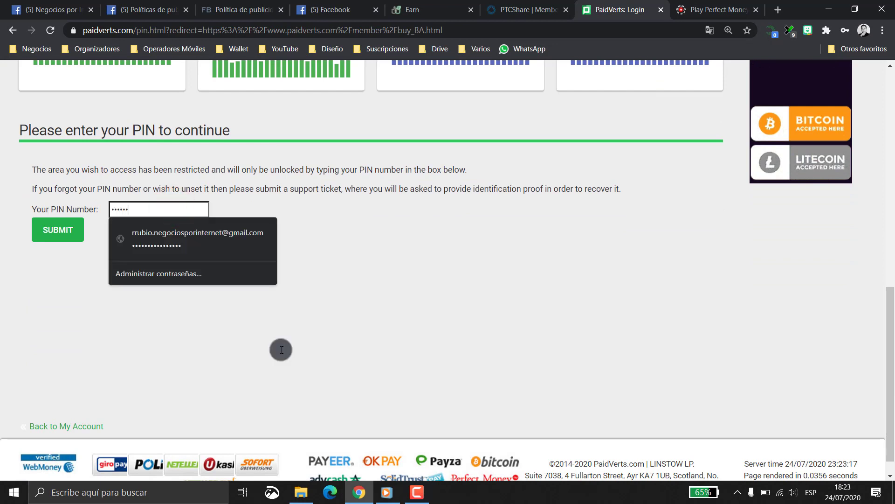
pyautogui.click(82, 235)
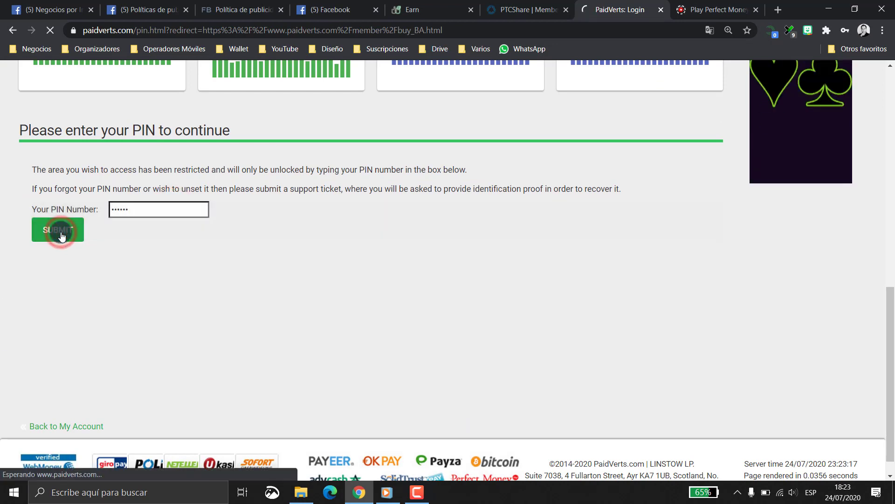
pyautogui.scroll(-9, 304, 260)
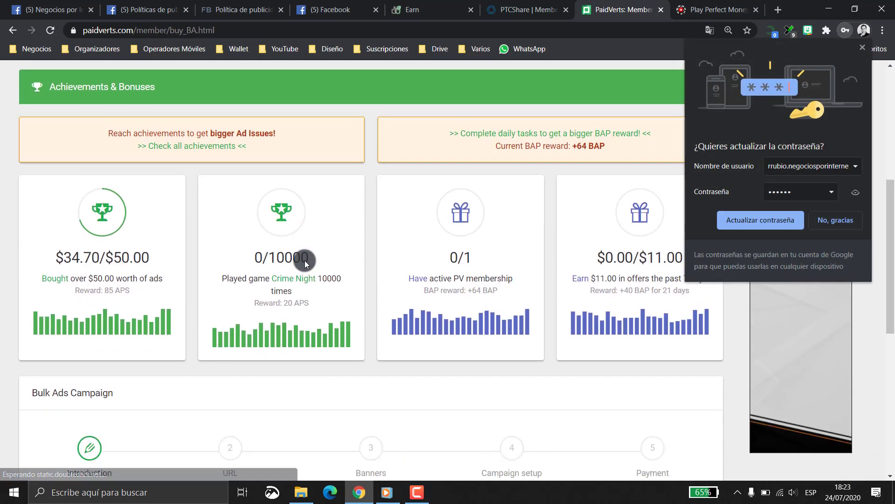
pyautogui.click(863, 55)
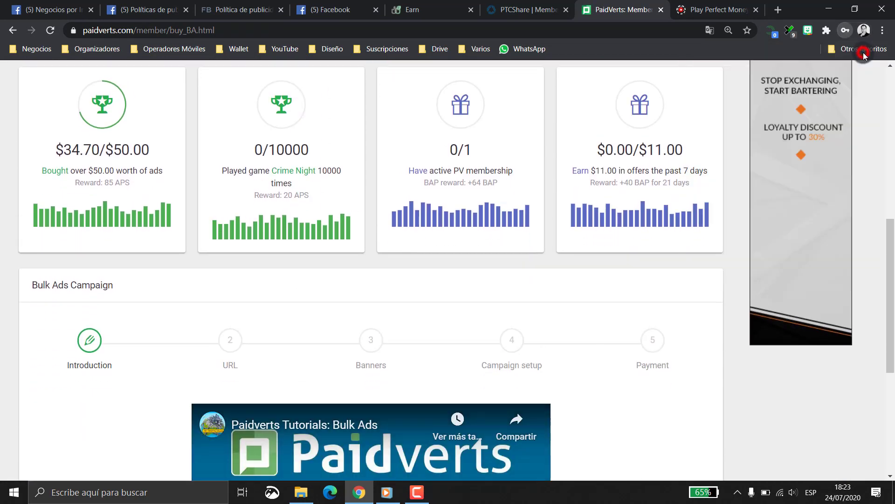
# - Advance past the introduction, re-use the negociosporinternet-pe.blogspot.com campaign, and continue to the banners stage
pyautogui.scroll(-6, 410, 264)
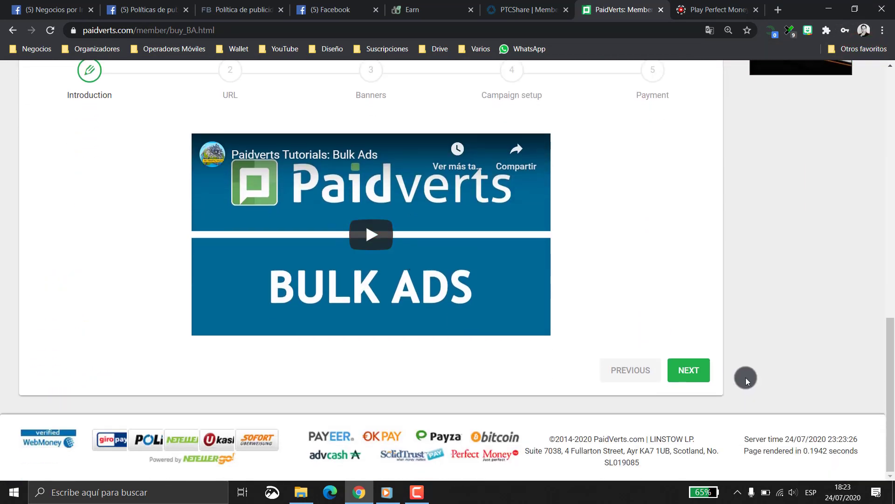
pyautogui.click(688, 371)
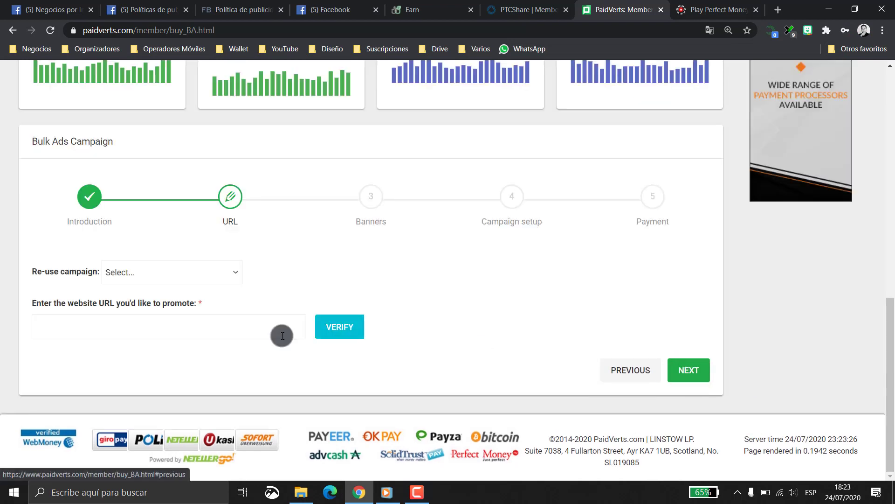
pyautogui.click(167, 279)
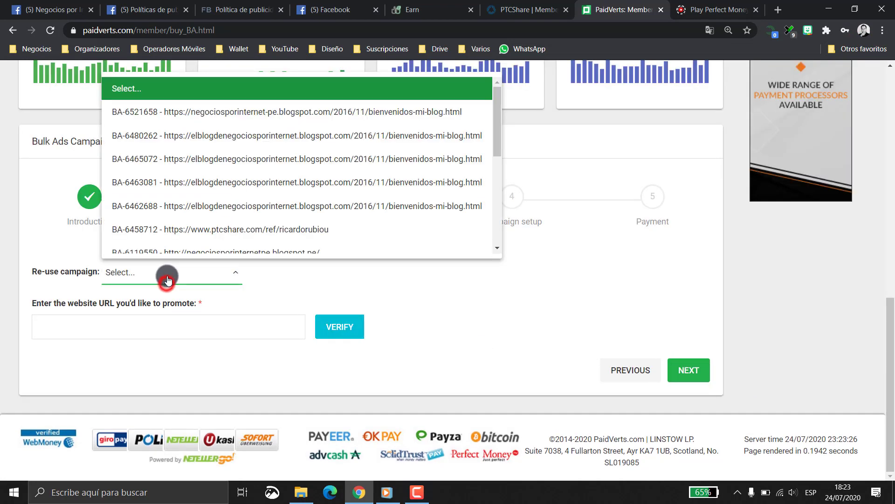
pyautogui.click(158, 112)
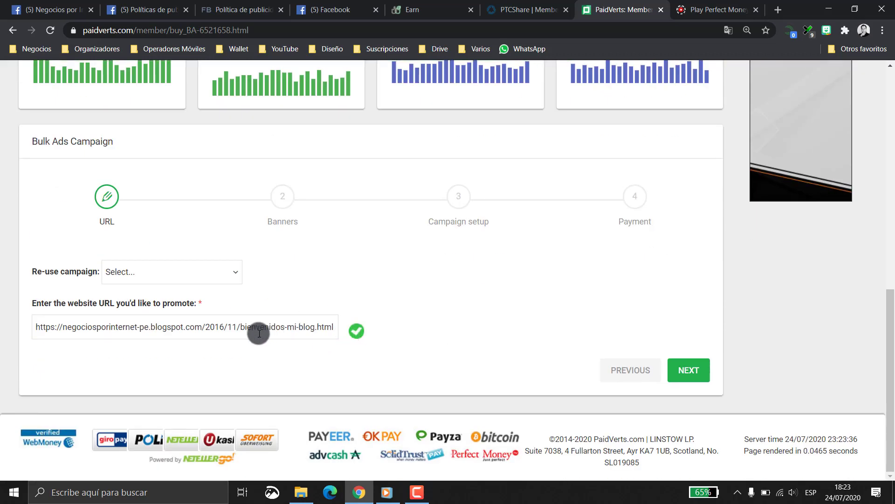
pyautogui.click(697, 372)
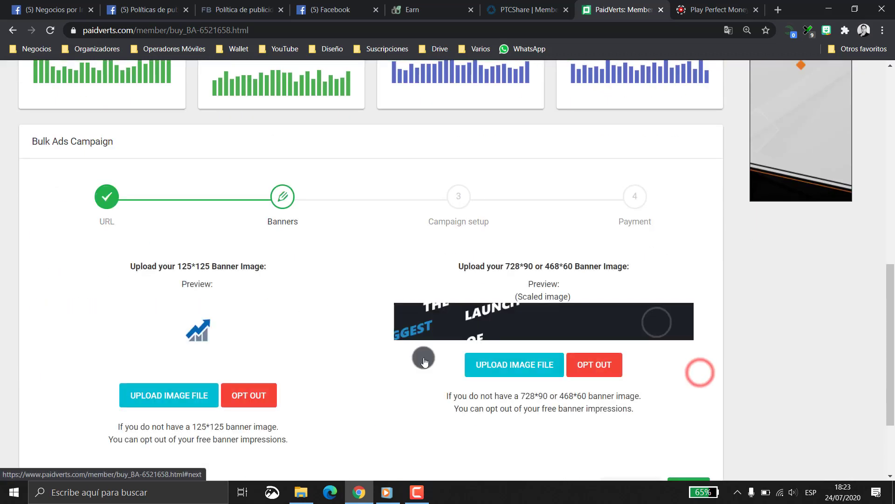
# - Keep both existing banner images and continue to the campaign setup stage
pyautogui.scroll(-1, 334, 336)
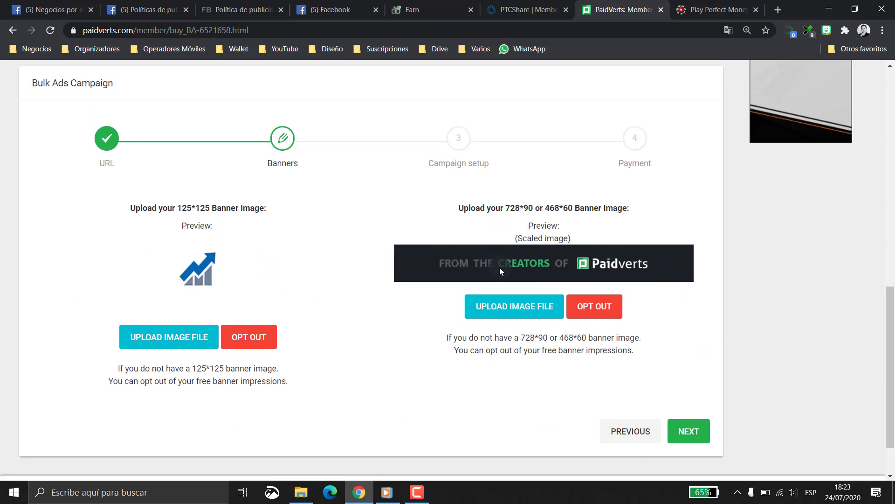
pyautogui.scroll(-1, 450, 322)
pyautogui.click(685, 372)
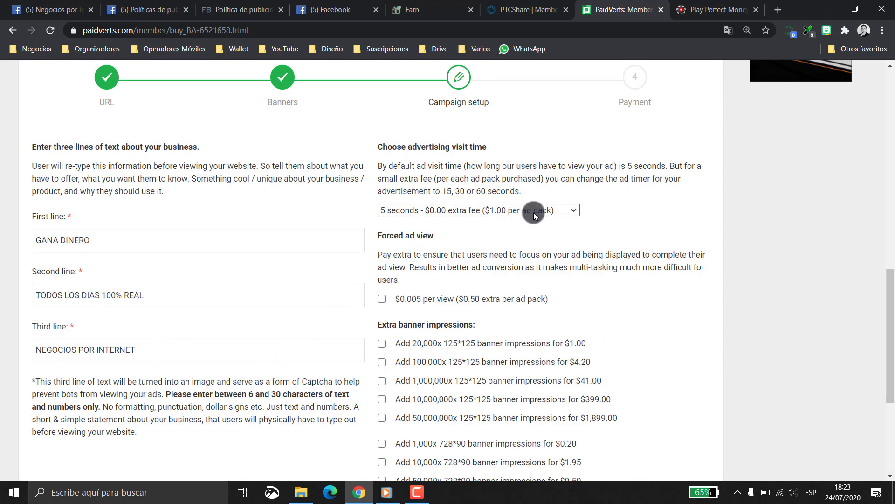
# - Review the campaign setup options, keep the existing text lines and 5-second visit time without extras, and continue to the payment stage
pyautogui.scroll(-5, 497, 301)
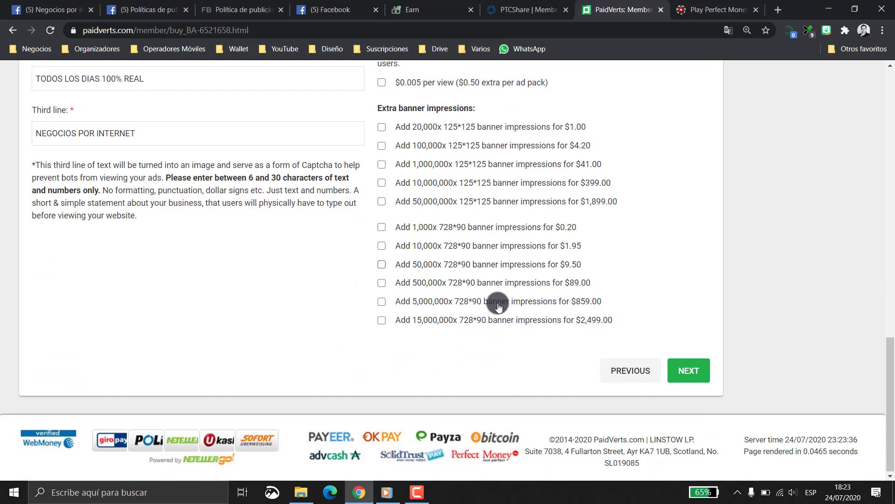
pyautogui.scroll(5, 518, 316)
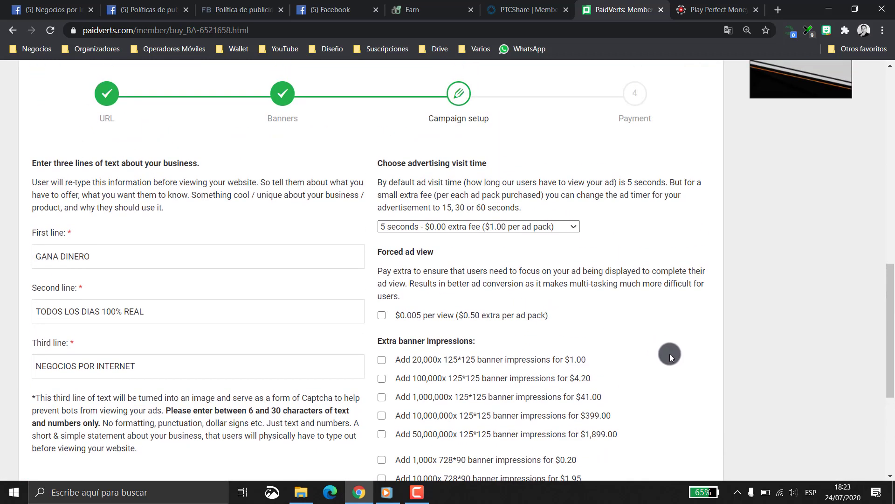
pyautogui.scroll(-5, 670, 354)
pyautogui.click(674, 364)
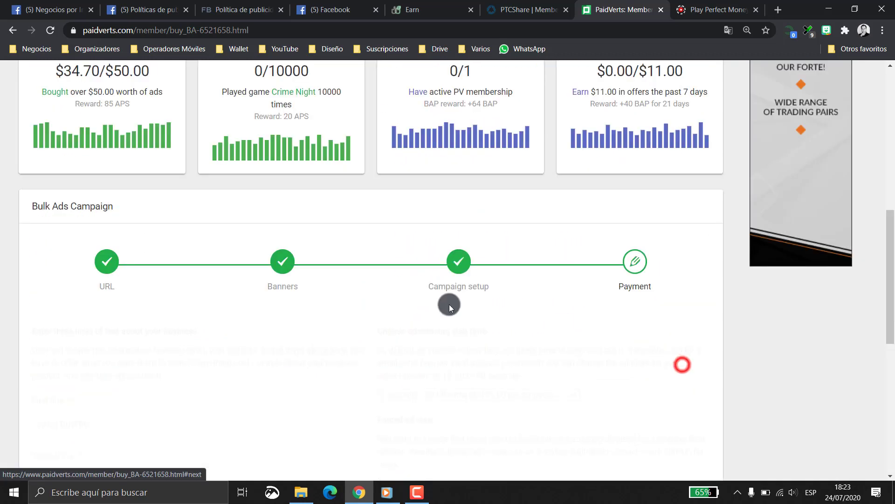
# - Choose PV Earnings Balance as the payment method and keep the purchase at 1 ad pack
pyautogui.scroll(-3, 452, 323)
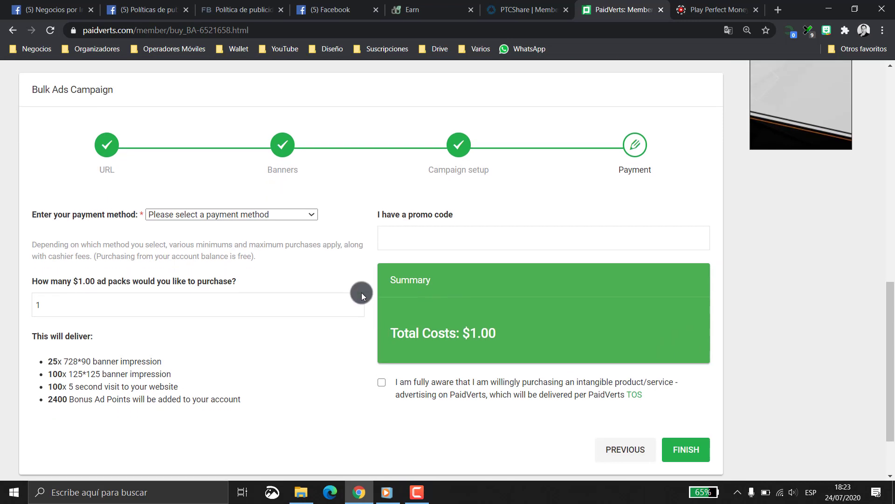
pyautogui.click(300, 215)
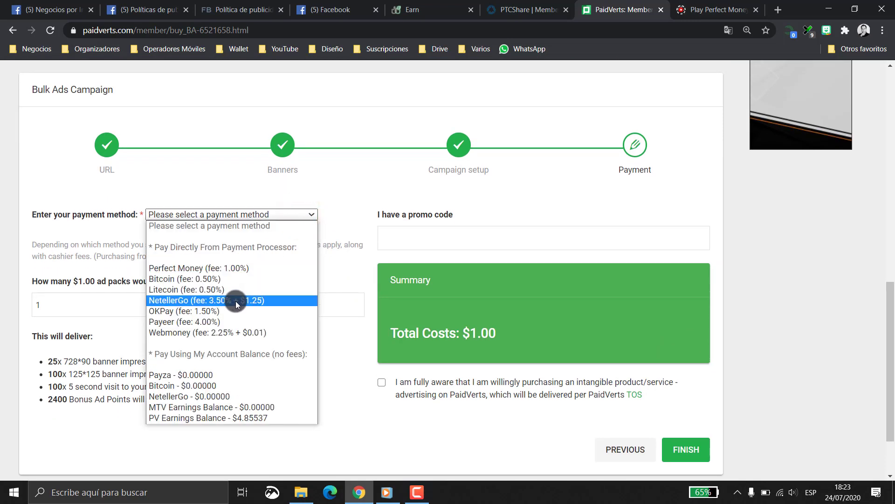
pyautogui.click(255, 419)
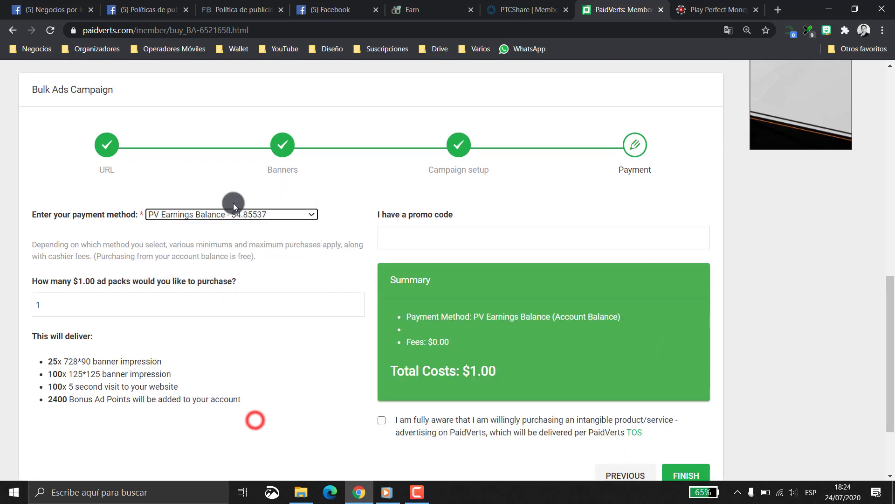
pyautogui.click(38, 303)
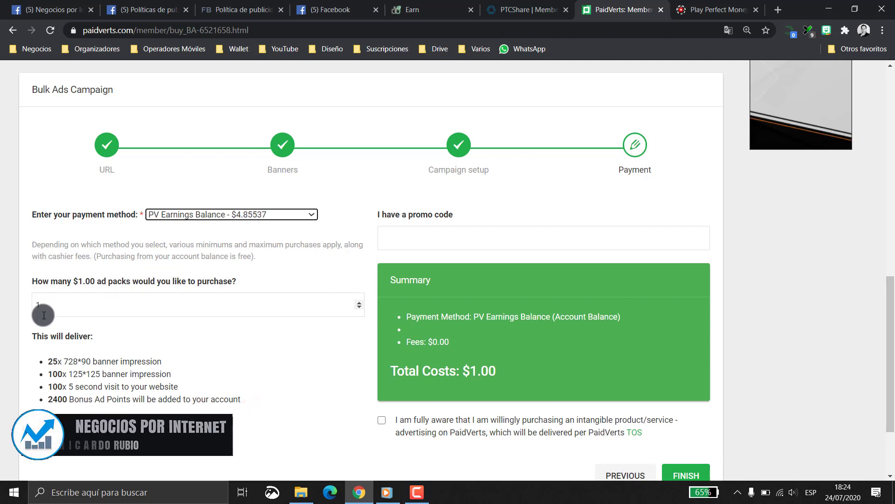
pyautogui.write('1')
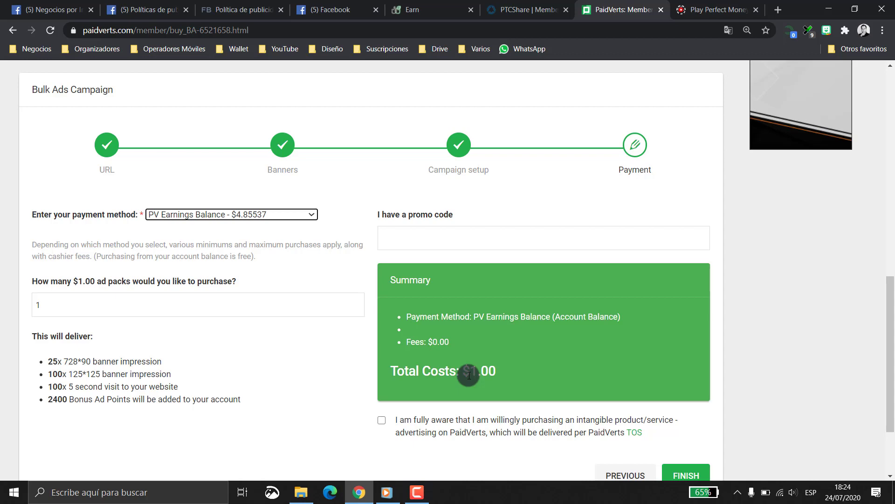
pyautogui.scroll(10, 469, 375)
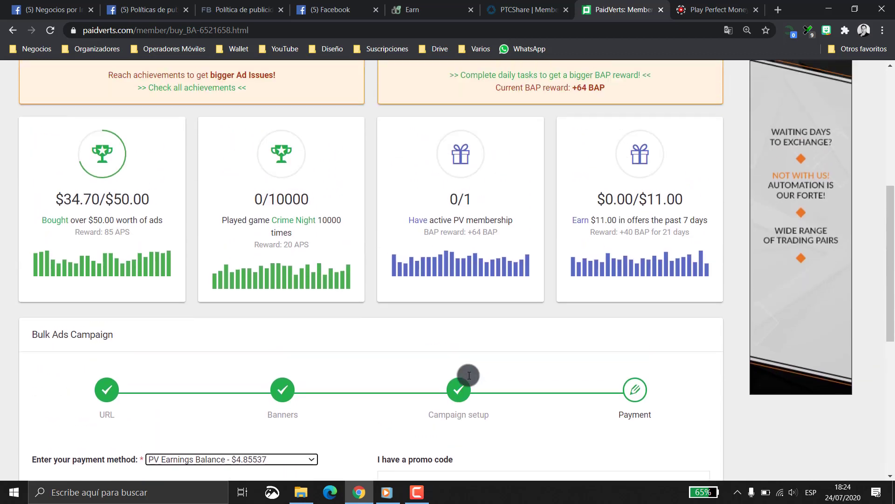
pyautogui.scroll(1, 468, 376)
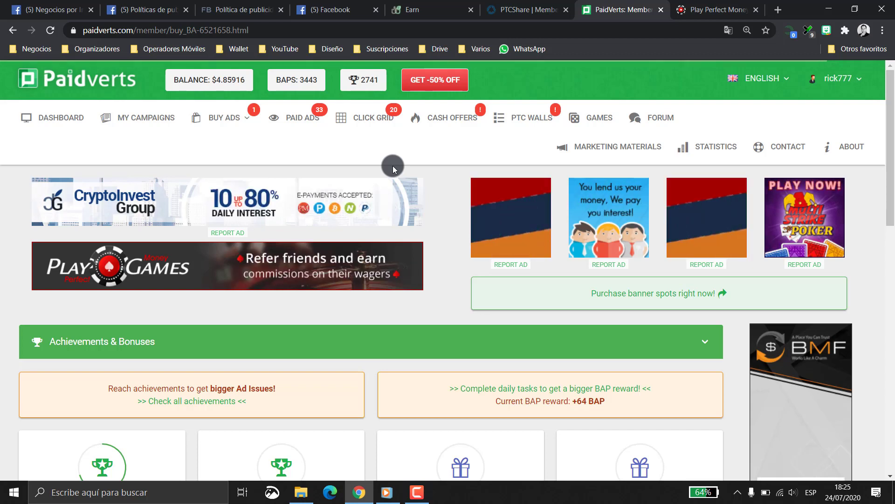
# - Switch to TimeBucks, check back on the PTCShare purchase summary, and look over the paid click ads in TimeBucks' content section
pyautogui.click(414, 12)
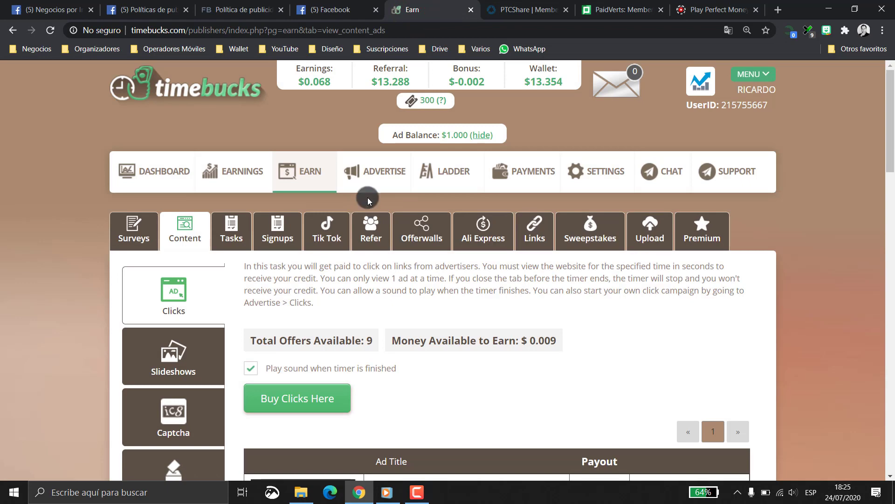
pyautogui.click(513, 10)
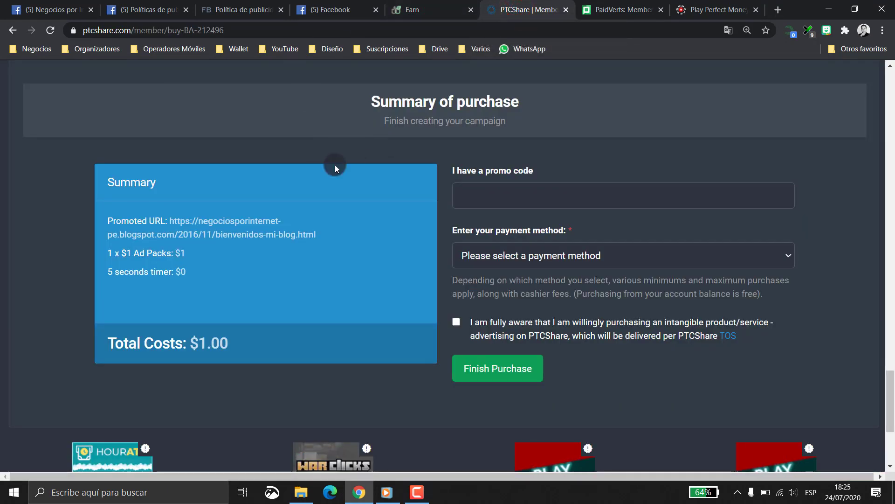
pyautogui.click(424, 15)
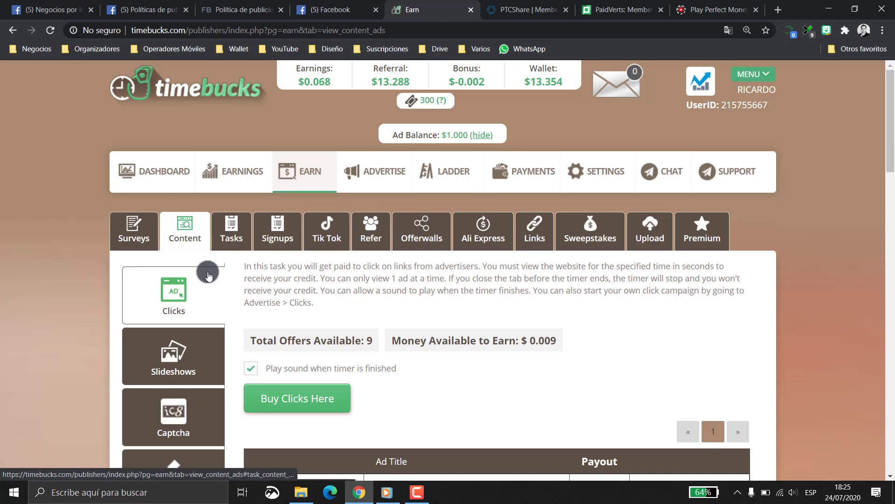
pyautogui.scroll(-2, 190, 317)
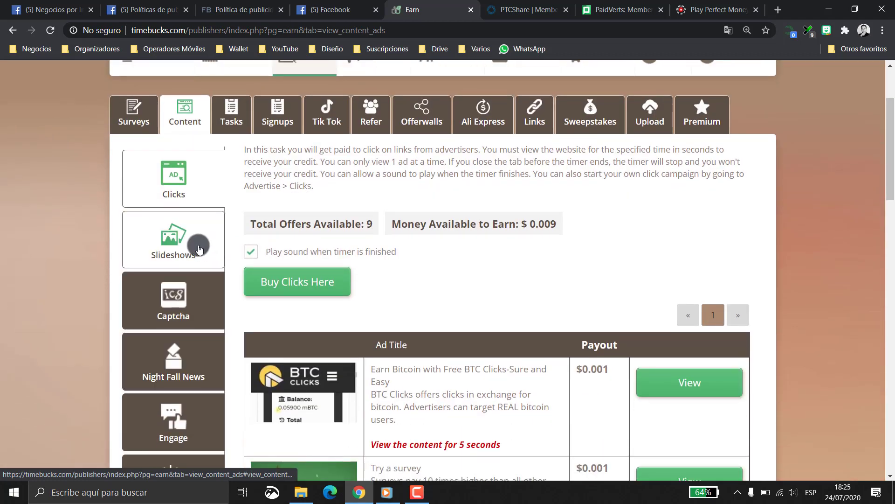
pyautogui.scroll(-5, 206, 248)
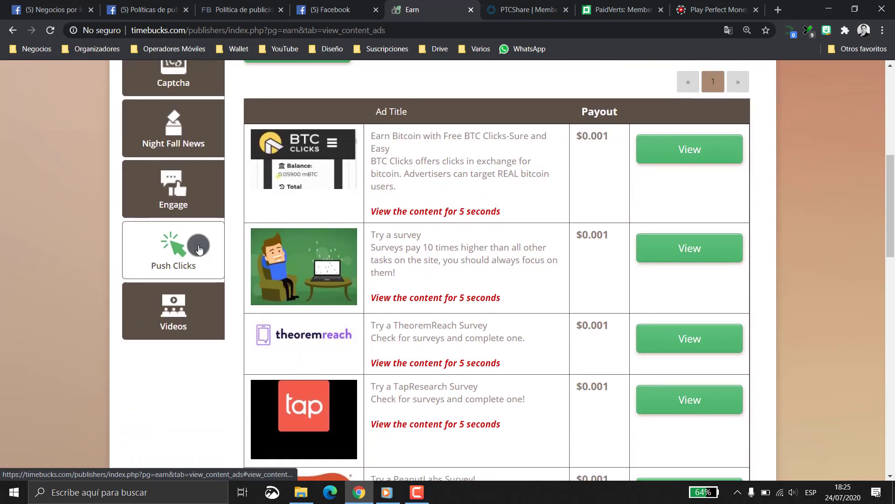
pyautogui.scroll(6, 199, 249)
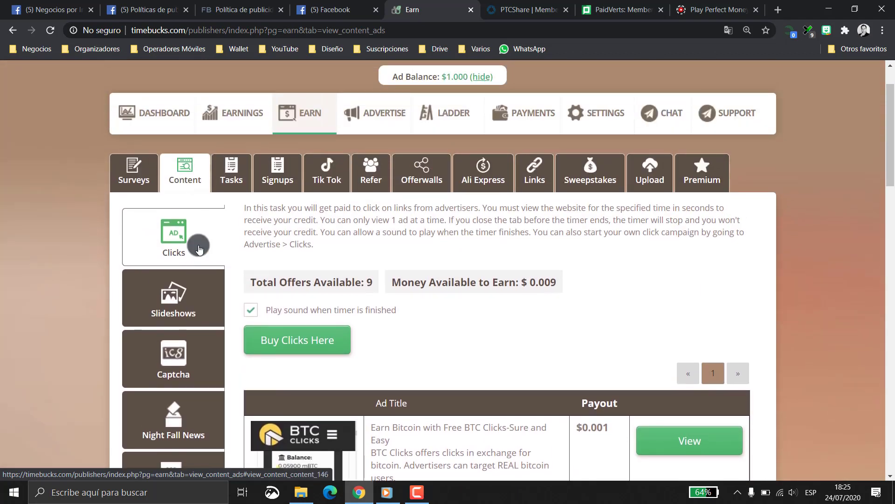